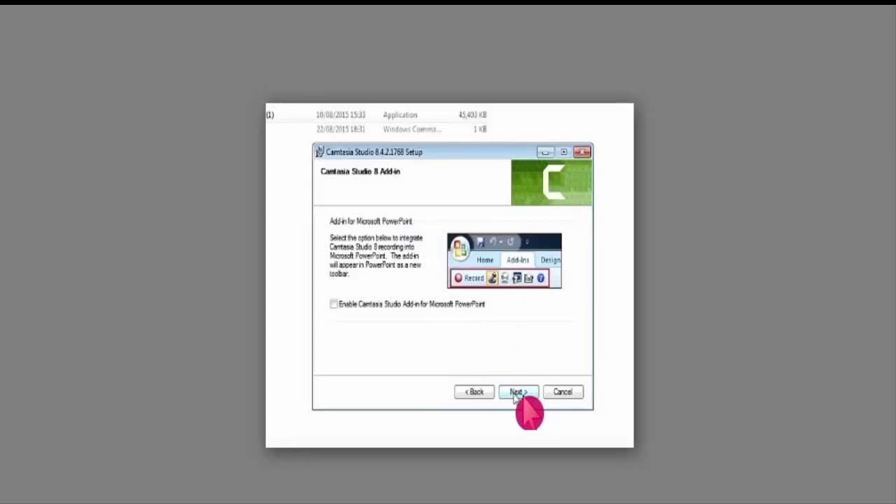
Continue the Camtasia Studio 8 setup without the PowerPoint add-in and start the installation with only a desktop shortcut.
left_click(518, 392)
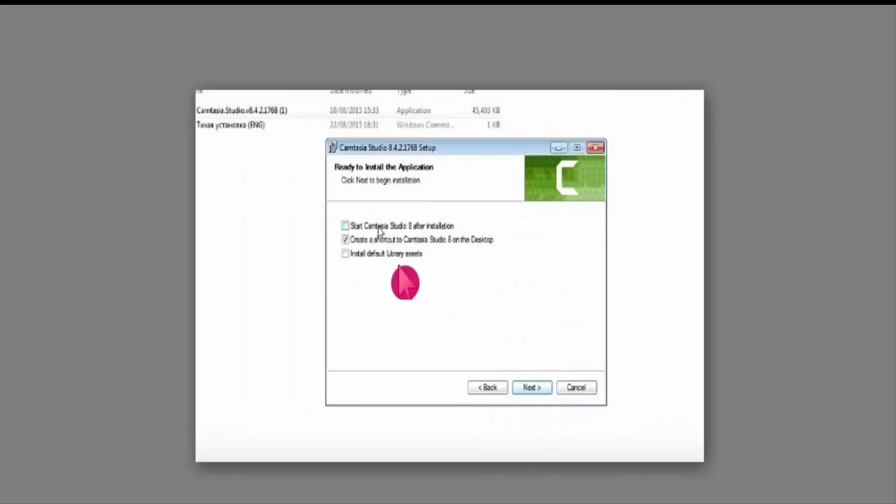
left_click(532, 387)
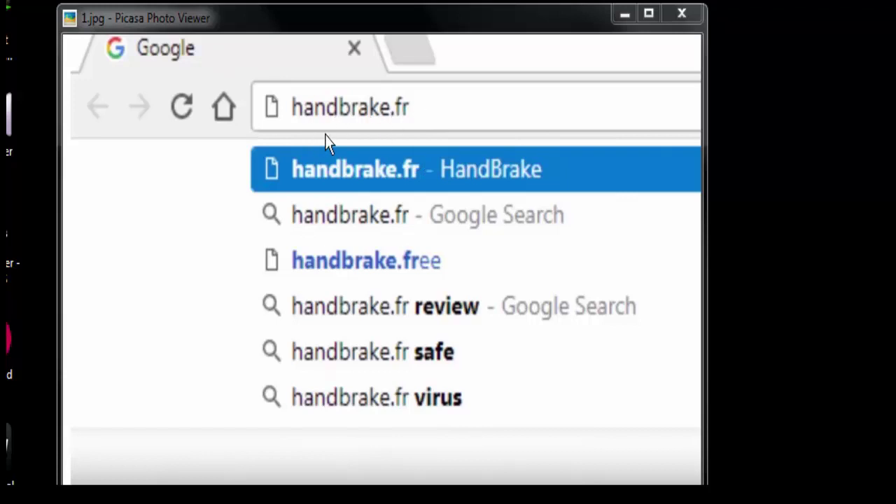
View the pictures showing the handbrake.fr address, the HandBrake download page, the downloaded installer file and the desktop shortcut.
left_click(382, 183)
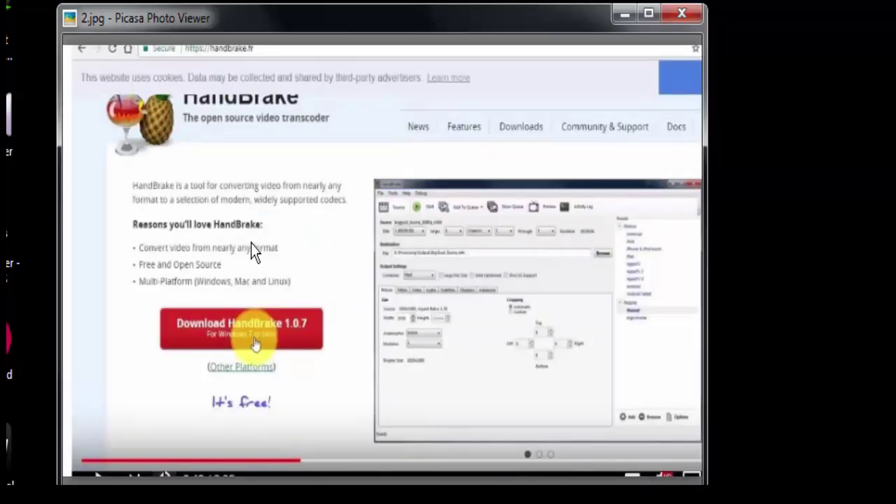
scroll(249, 232, "up", 3)
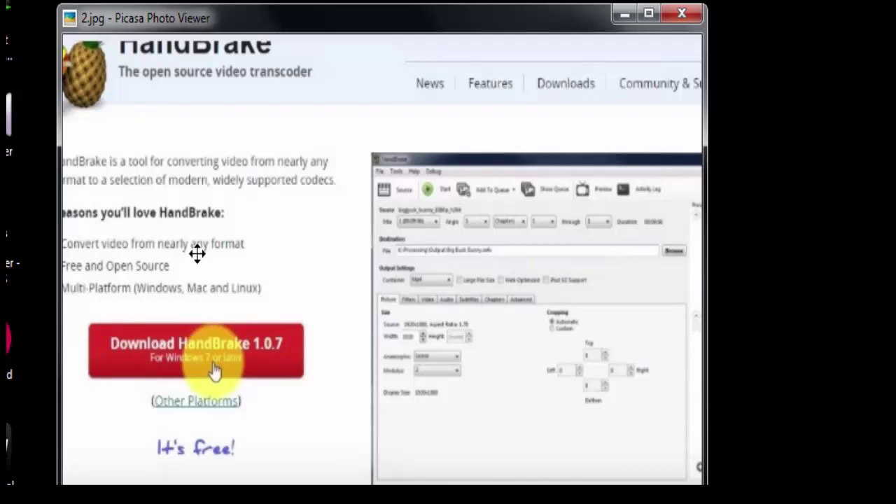
key("Right")
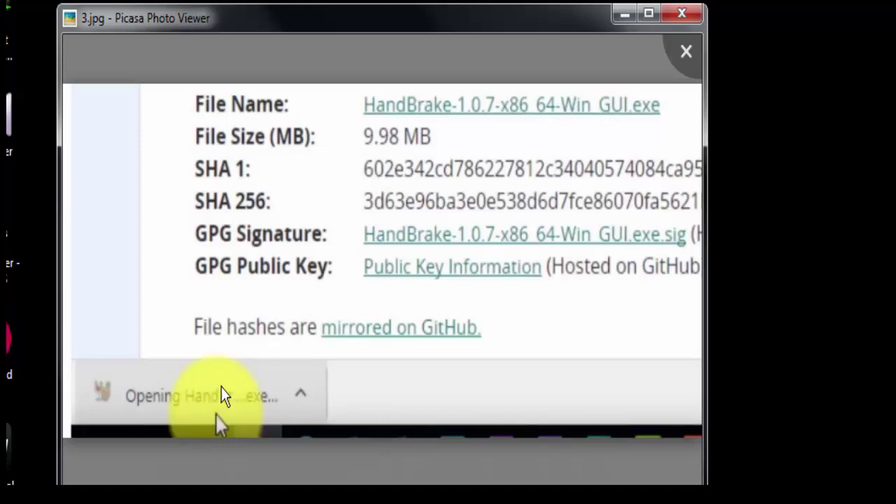
key("Right")
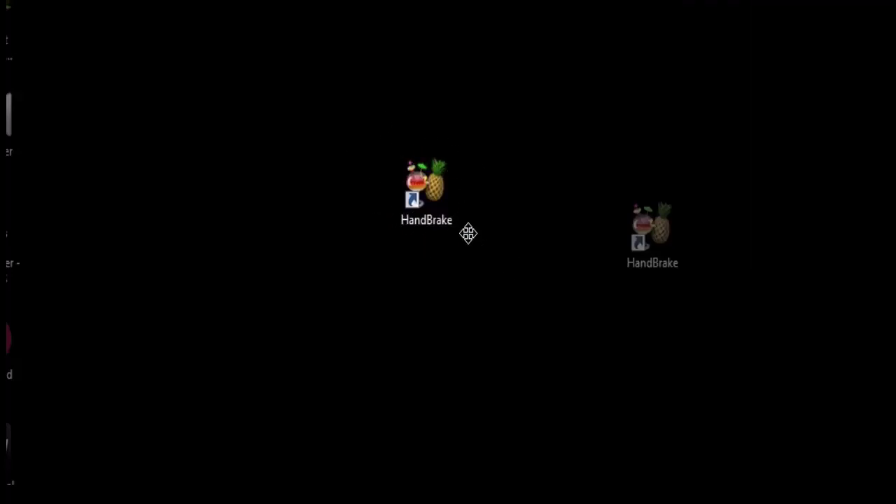
scroll(468, 234, "up", 5)
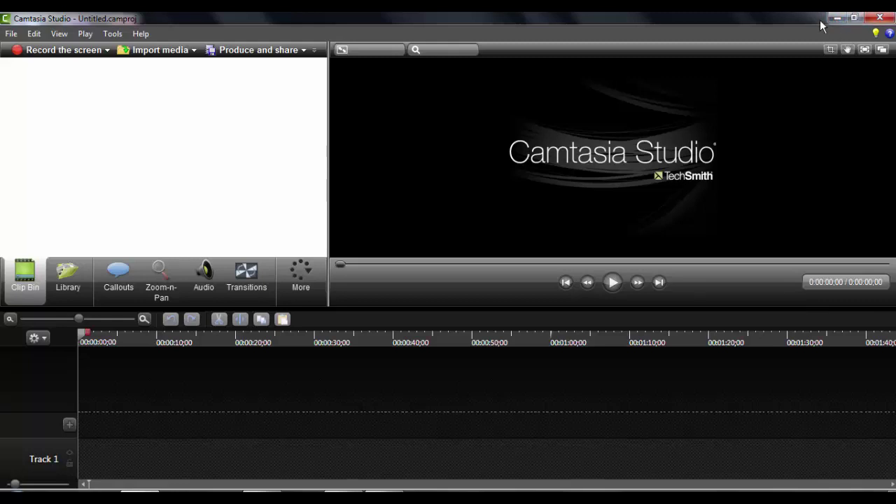
Examine the details of the 123456789 video on Local Disk (D:), and return to Camtasia Studio.
left_click(839, 20)
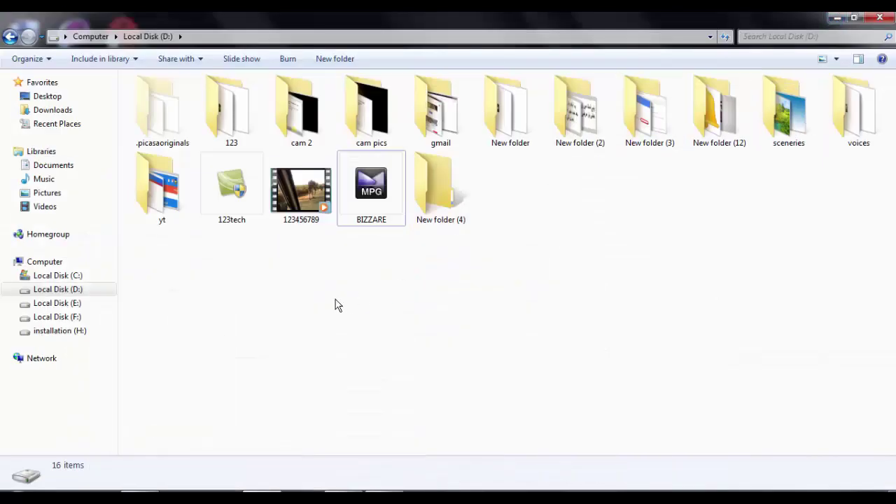
left_click(301, 199)
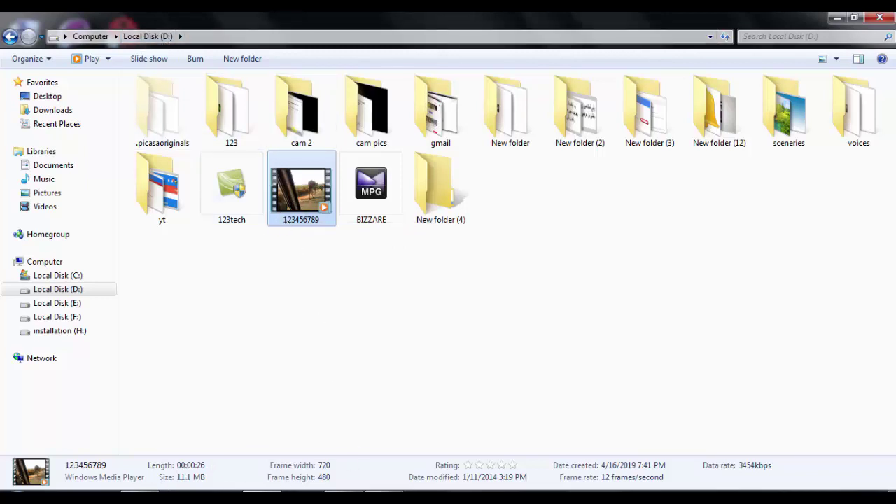
left_click(210, 499)
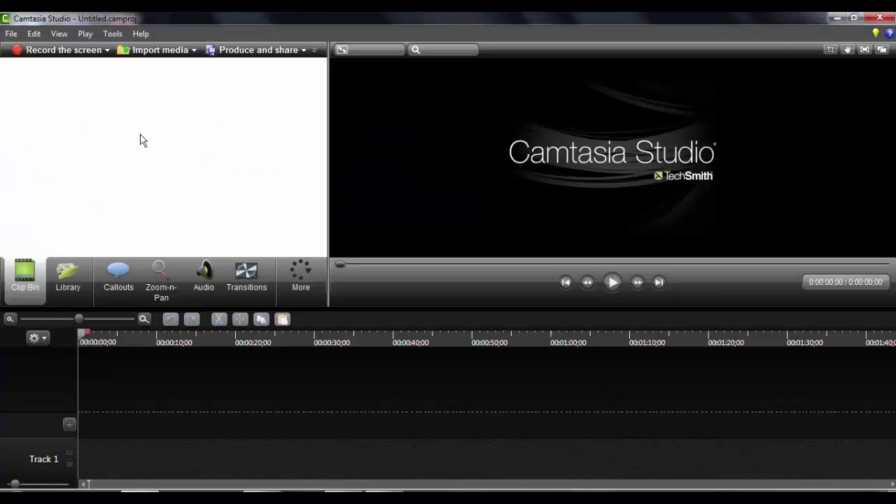
Look for the 123456789 video on Local Disk (D:) in the media import dialog, and cancel the import.
left_click(158, 50)
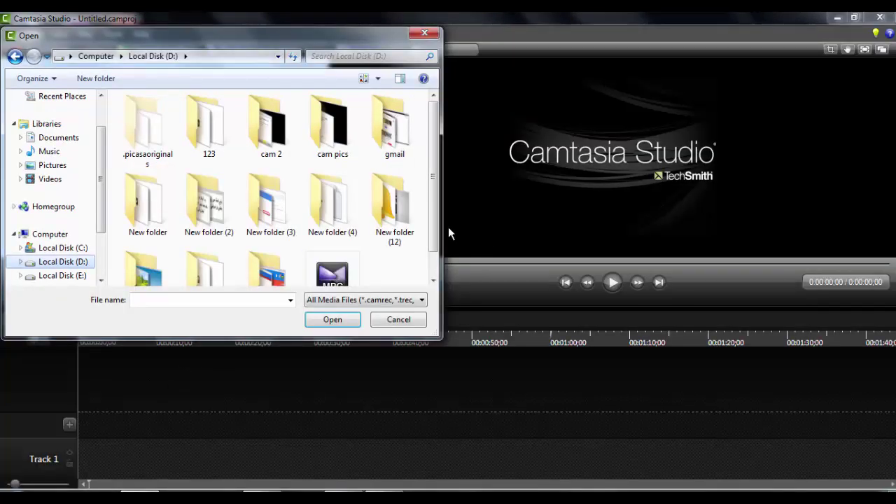
left_click_drag(432, 172, 435, 207)
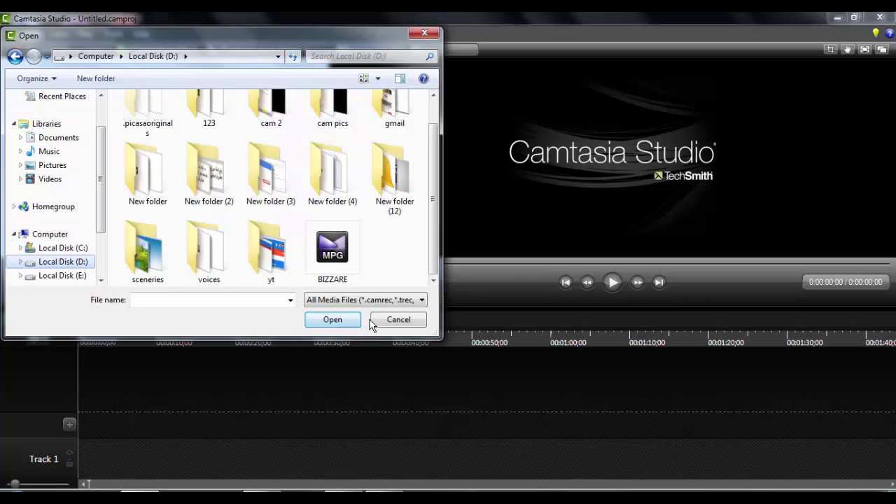
left_click(397, 321)
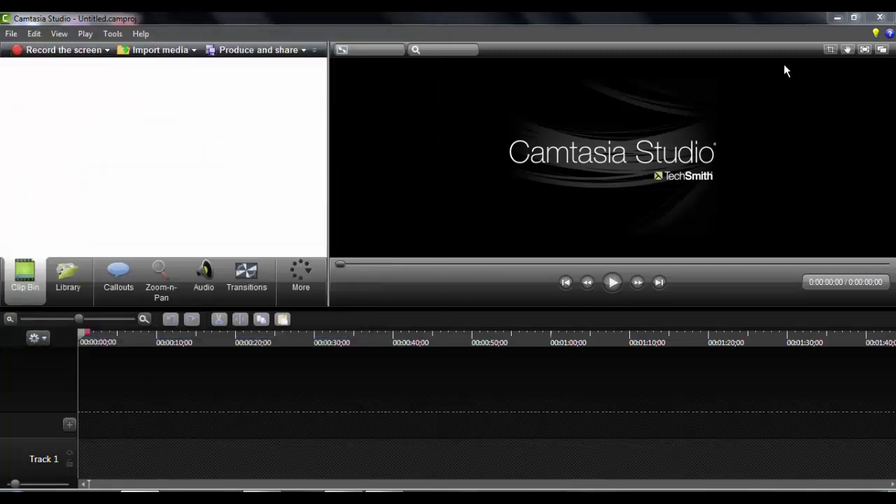
Switch to HandBrake and open the single video file 123456789 from Local Disk (D:) as the source.
left_click(836, 17)
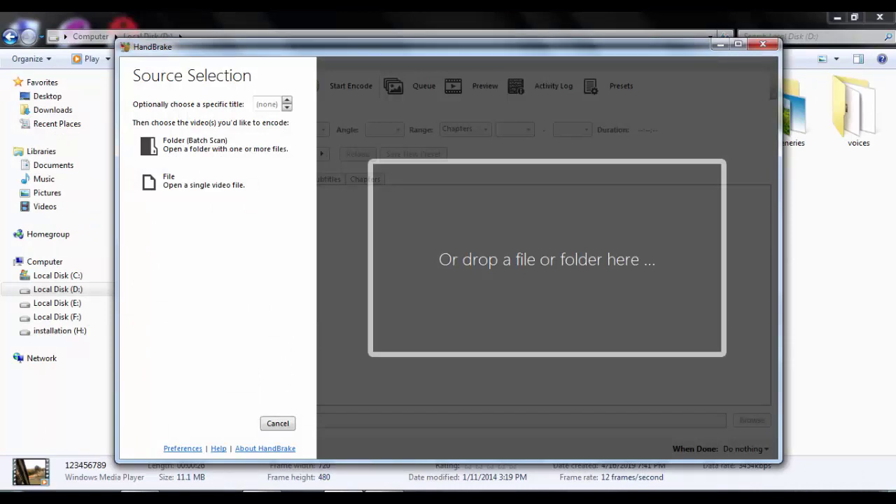
mouse_move(343, 499)
mouse_move(384, 499)
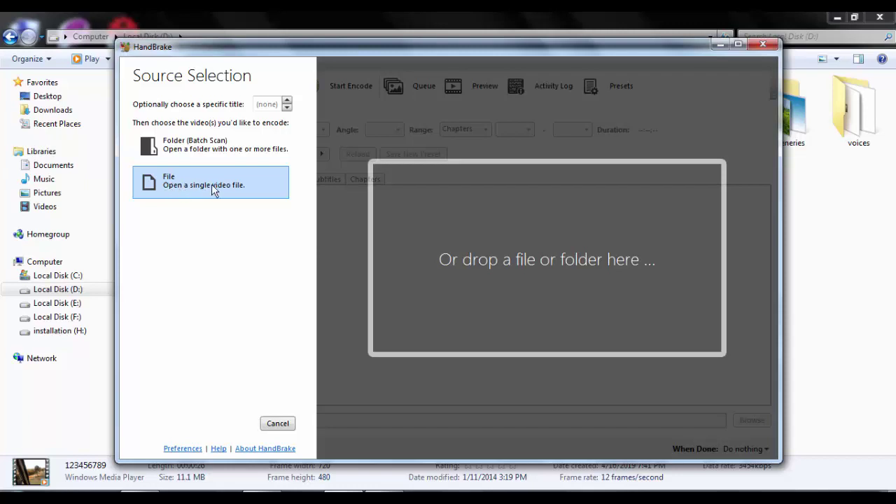
left_click(190, 186)
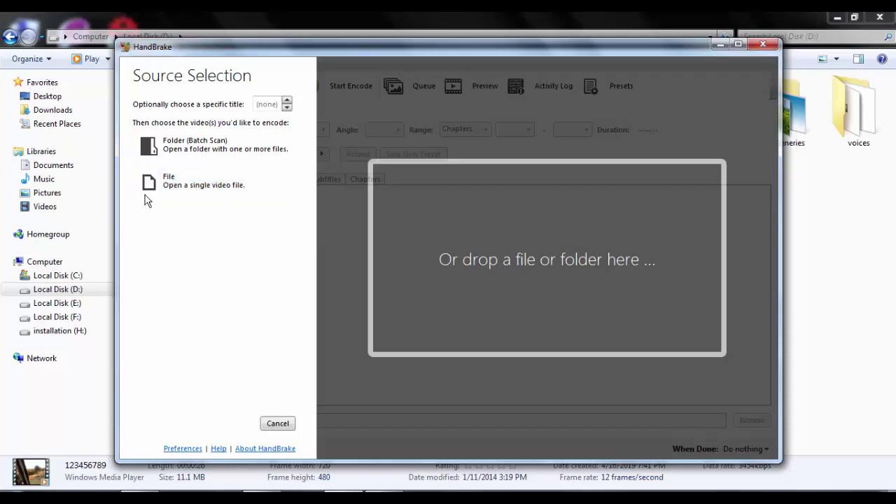
left_click(180, 183)
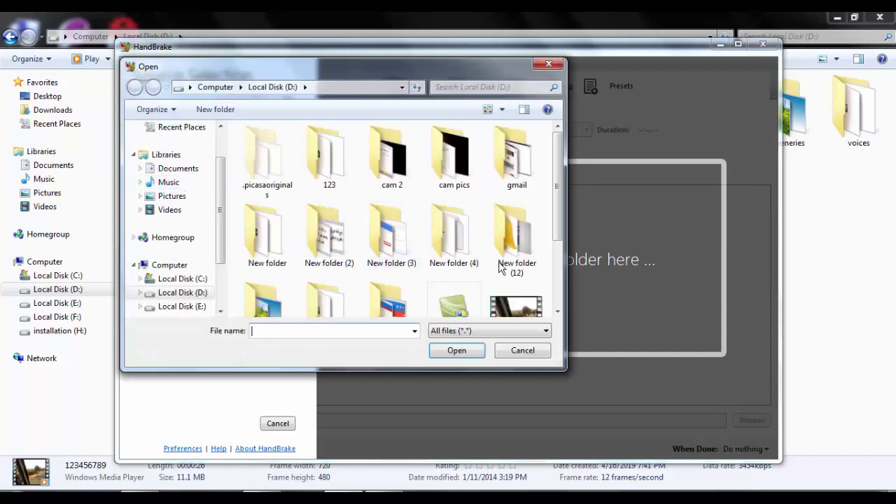
scroll(553, 269, "down", 3)
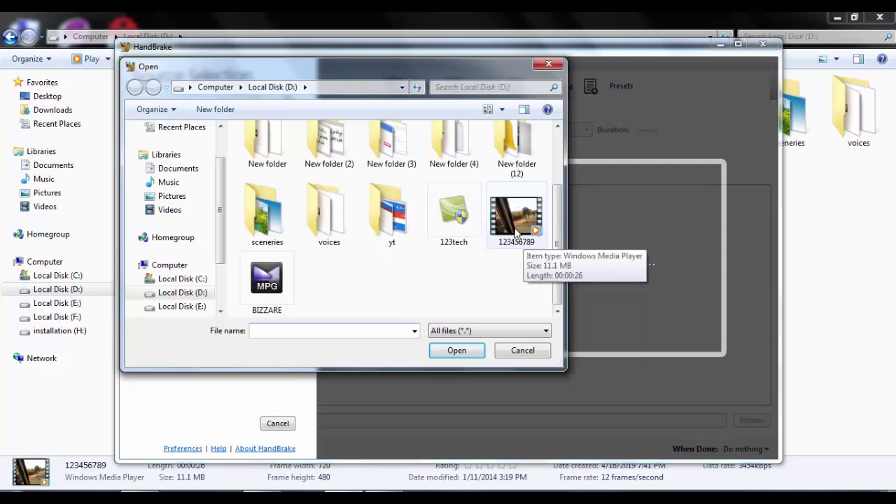
double_click(526, 210)
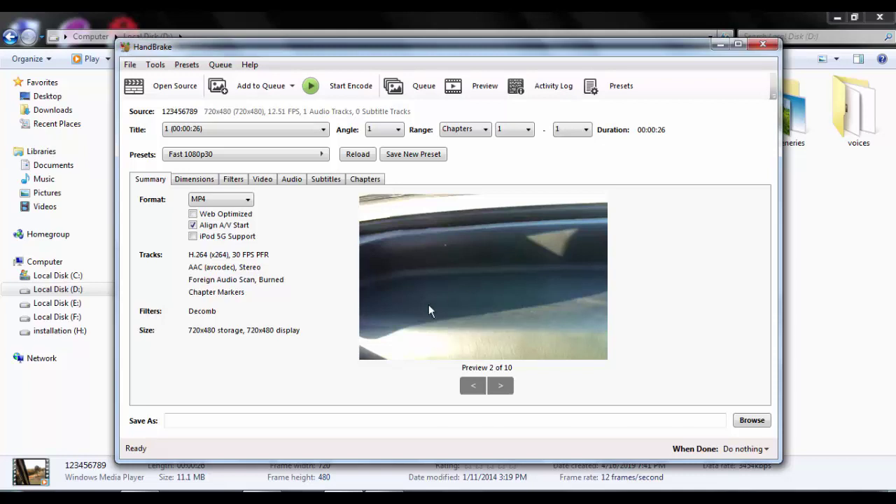
Set the output destination to an mp4 file named 1234578 on Local Disk (D:).
left_click(754, 421)
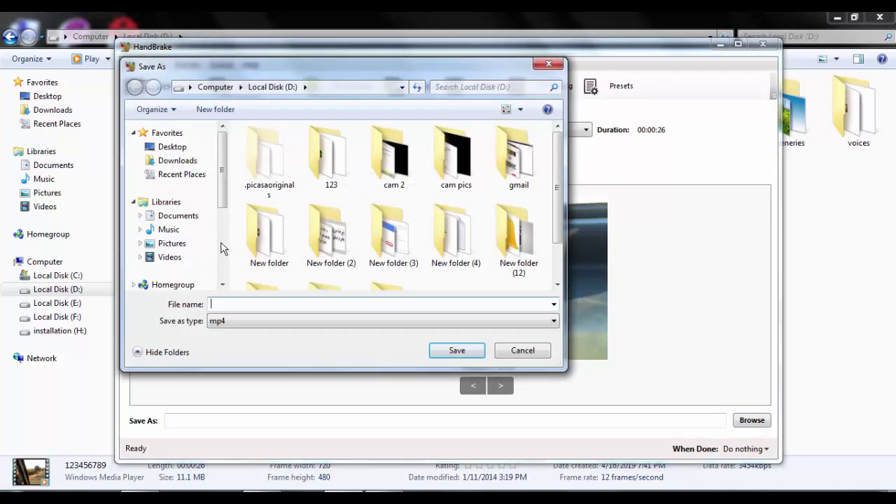
left_click(221, 245)
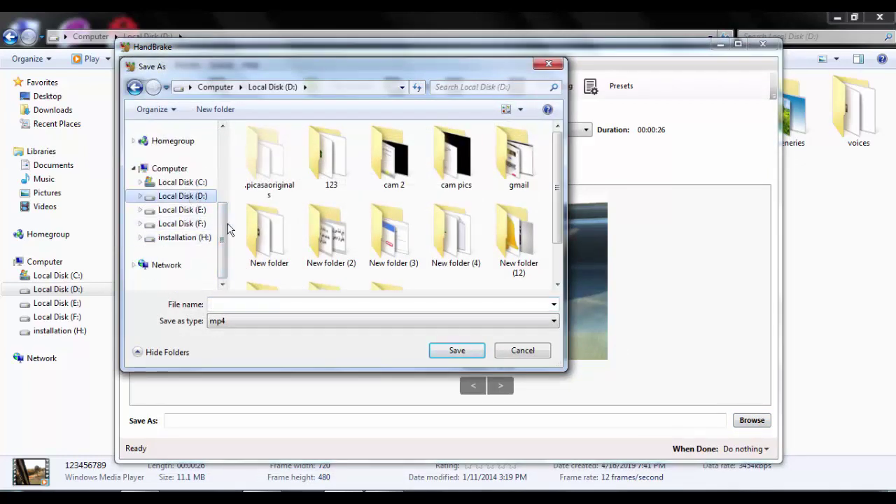
left_click(223, 306)
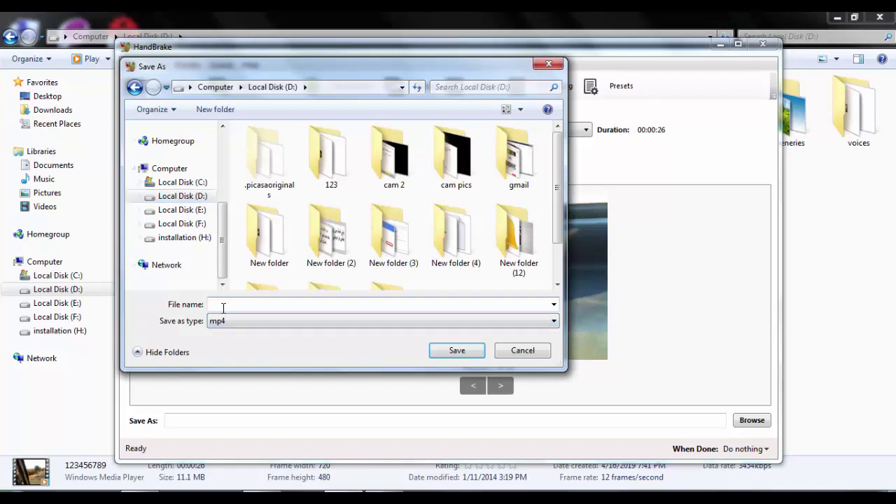
type("12345")
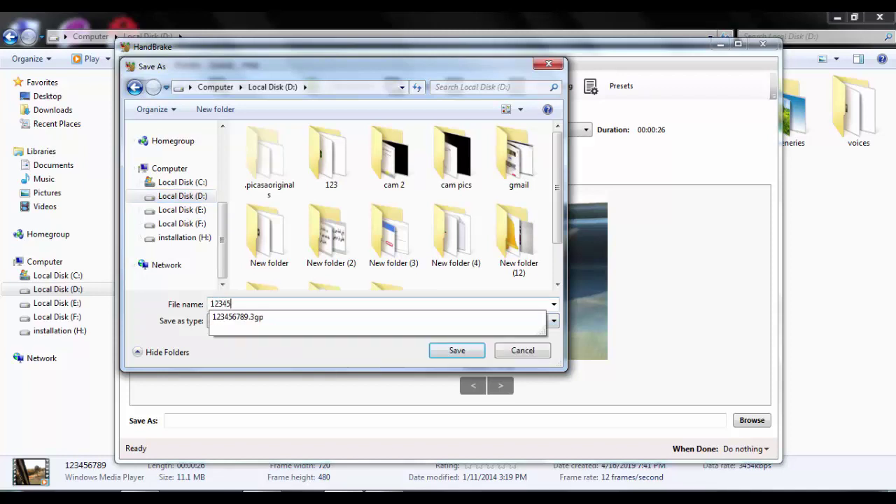
type("78")
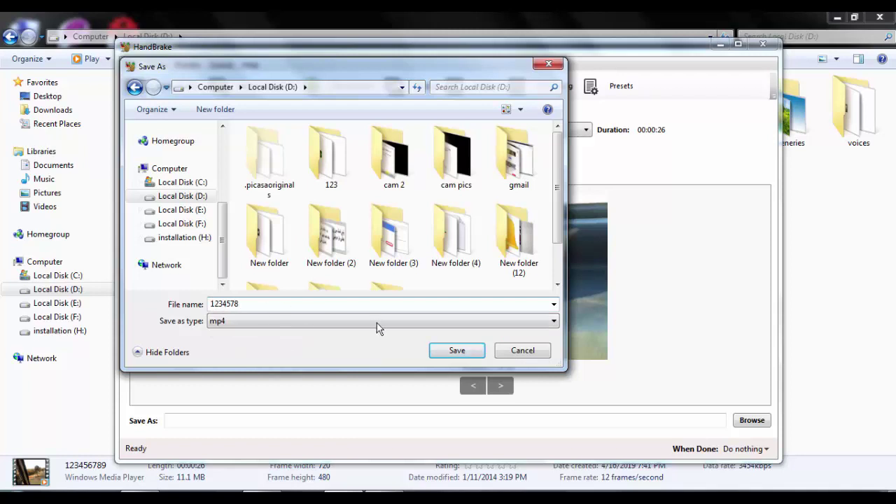
left_click(468, 352)
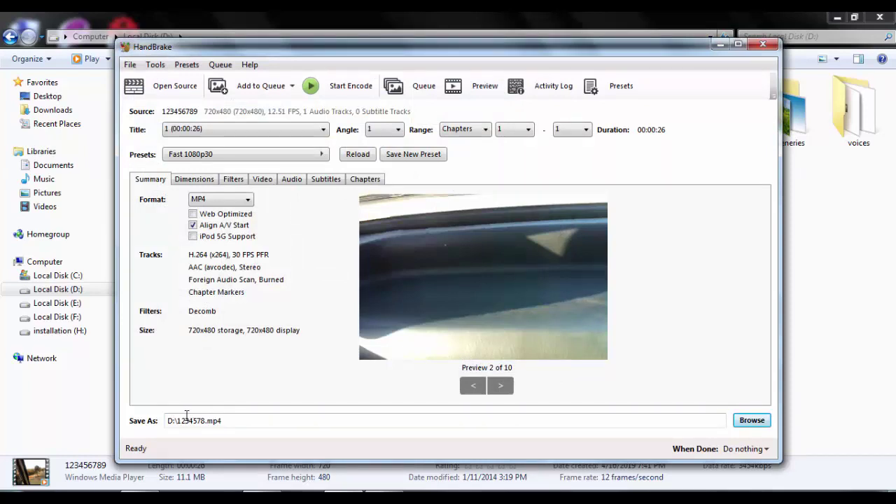
Encode the opened video to the chosen MP4 file and close the converter once encoding is done.
left_click(338, 86)
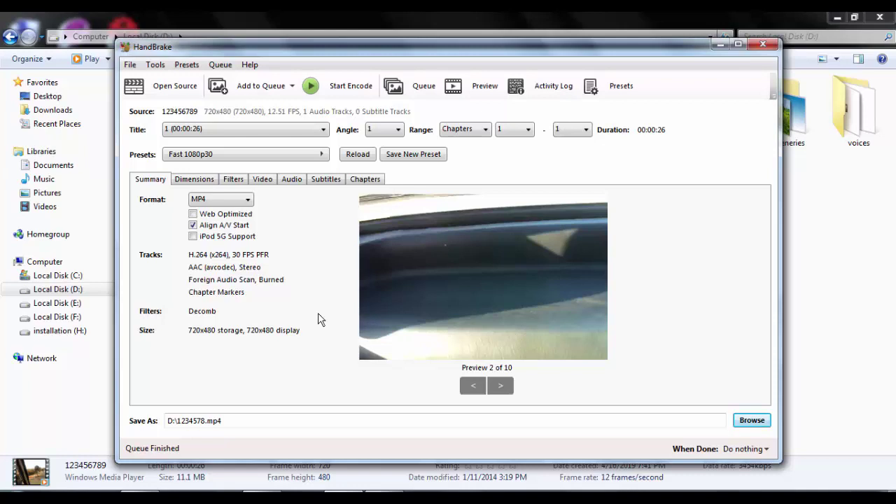
left_click(762, 46)
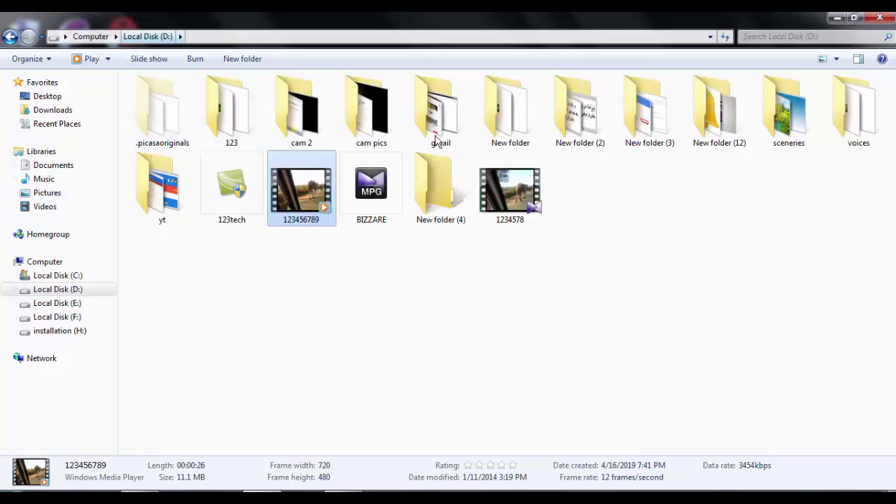
Compare the file details of the converted 1234578 video with those of the original 123456789 video.
left_click(528, 216)
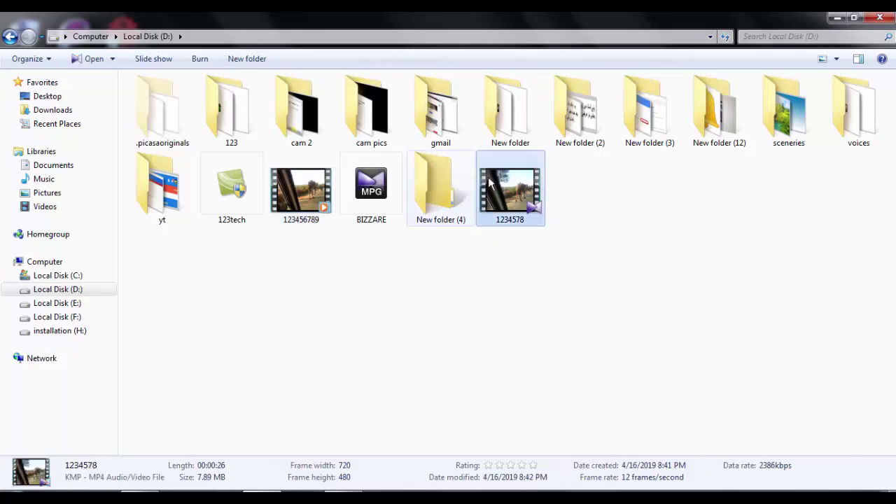
left_click(284, 203)
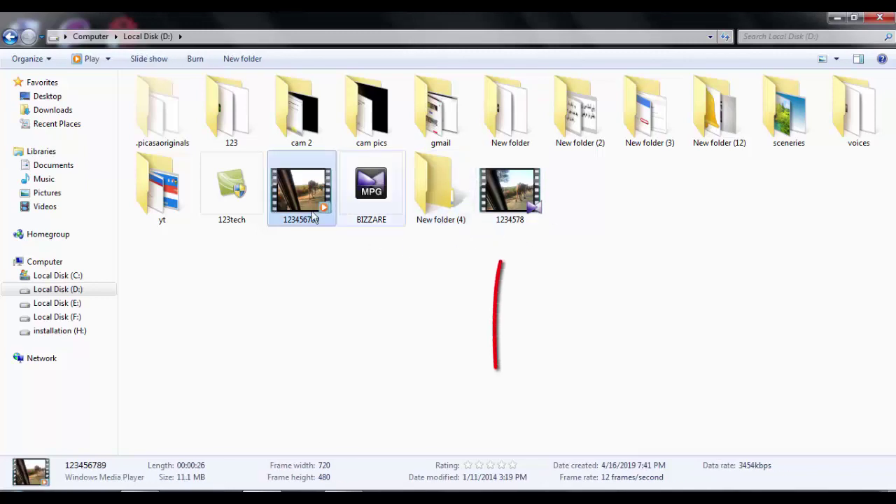
left_click(518, 202)
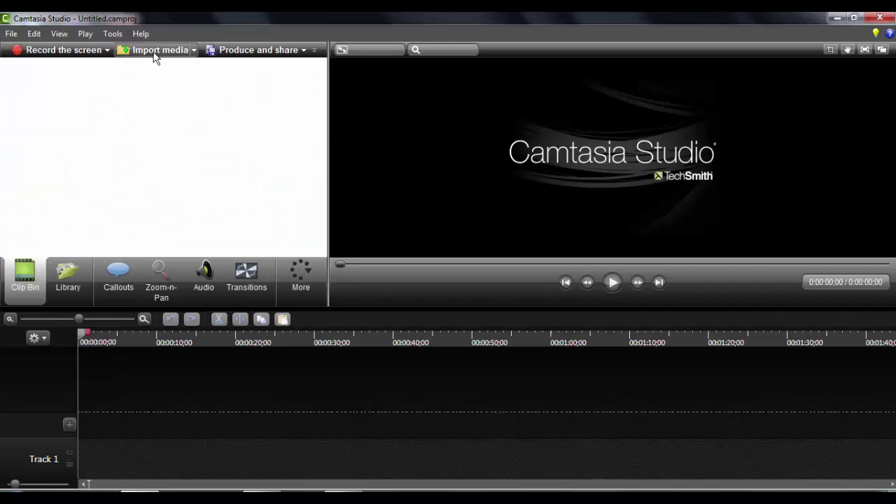
Import 1234578.mp4 from Local Disk (D:) into Camtasia Studio's clip bin, dismiss the Windows color scheme message and minimize the editor.
left_click(155, 50)
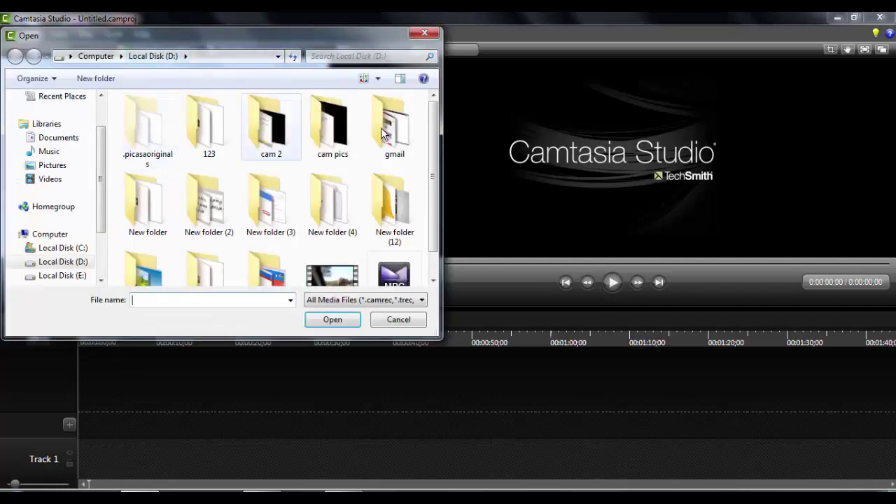
scroll(433, 118, "down", 2)
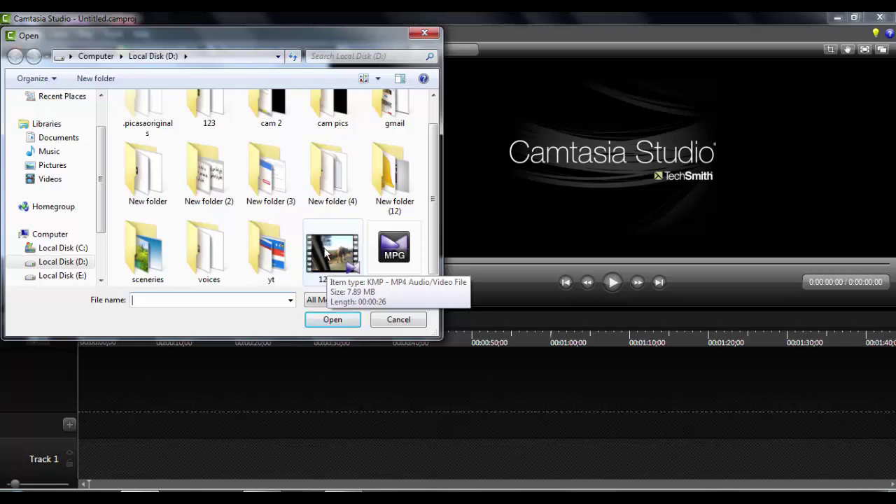
double_click(330, 262)
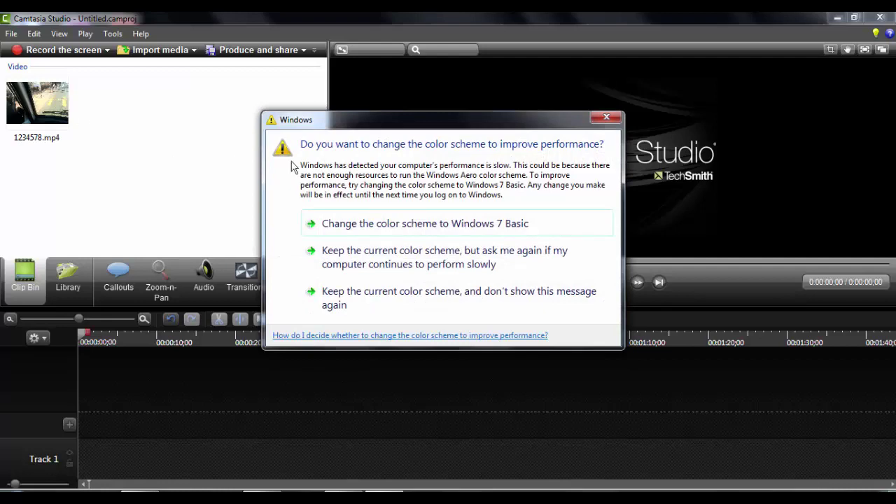
left_click(612, 118)
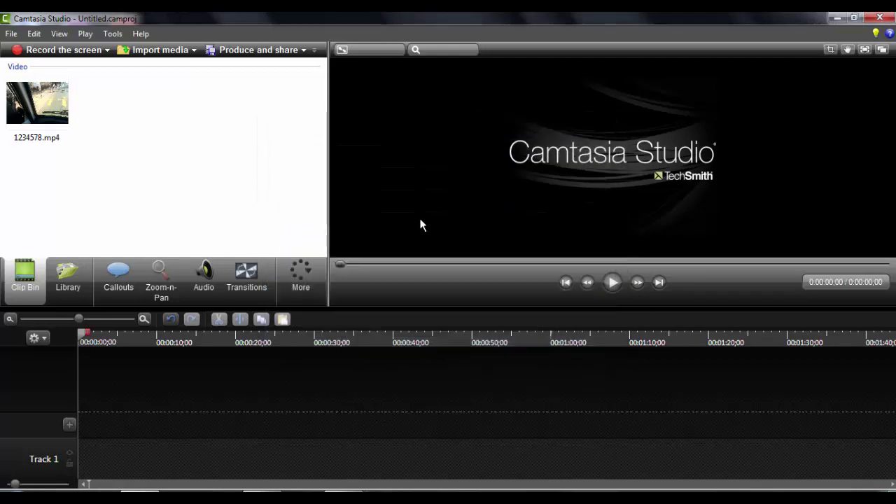
left_click(837, 17)
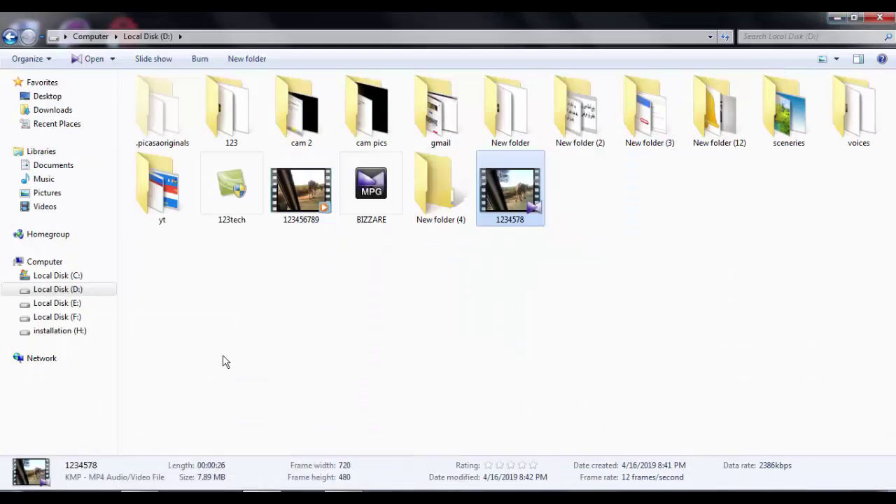
Preview the BIZZARE video from Local Disk (D:), skipping ahead with the volume turned all the way down, and close the player.
left_click(373, 209)
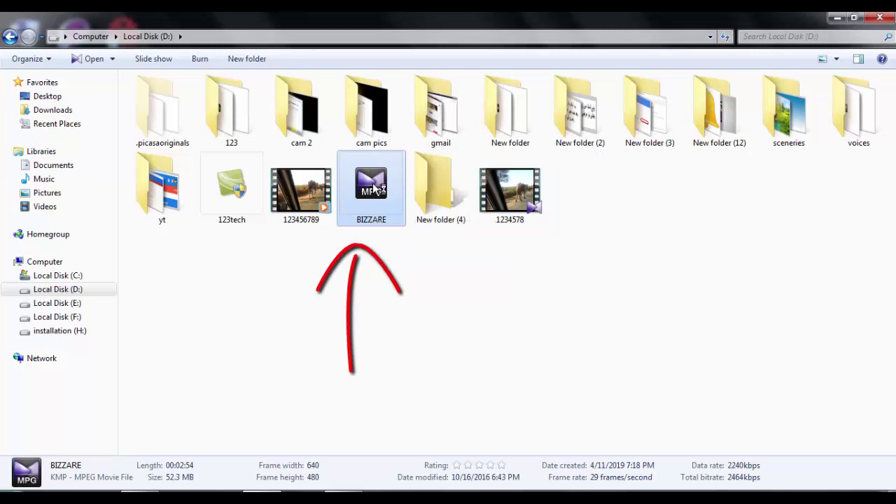
double_click(373, 184)
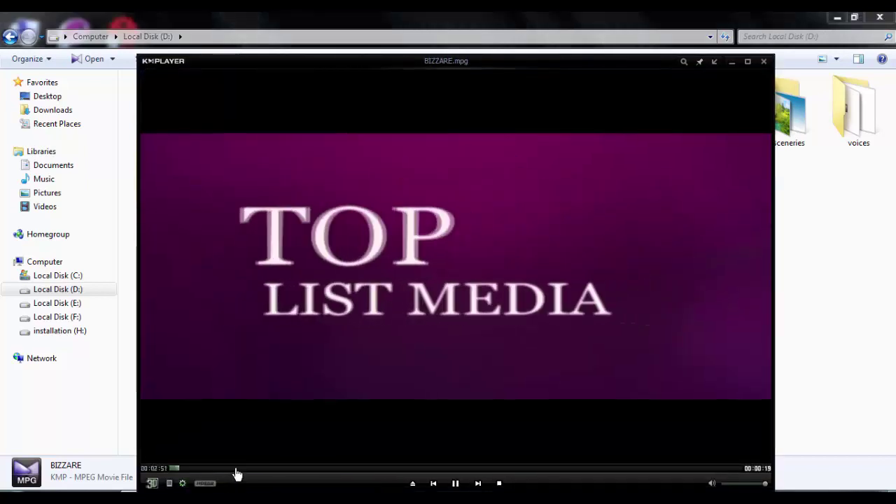
left_click(236, 470)
left_click_drag(735, 484, 746, 487)
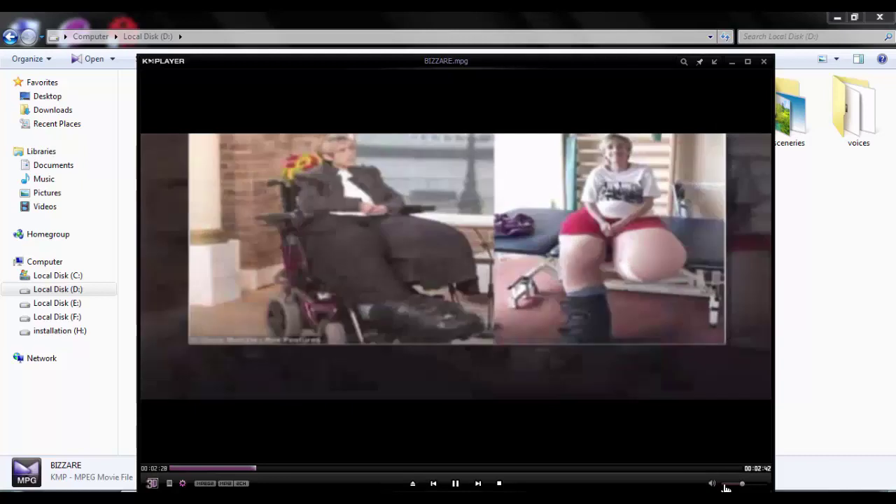
left_click(725, 484)
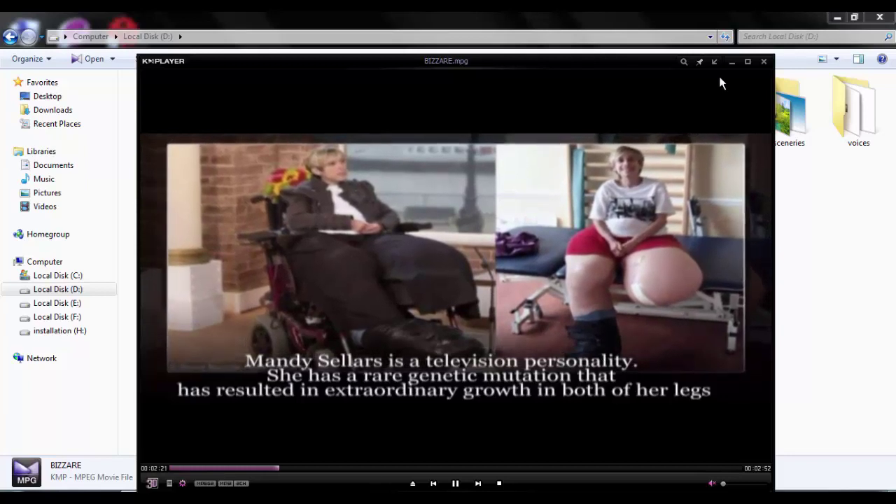
left_click(765, 63)
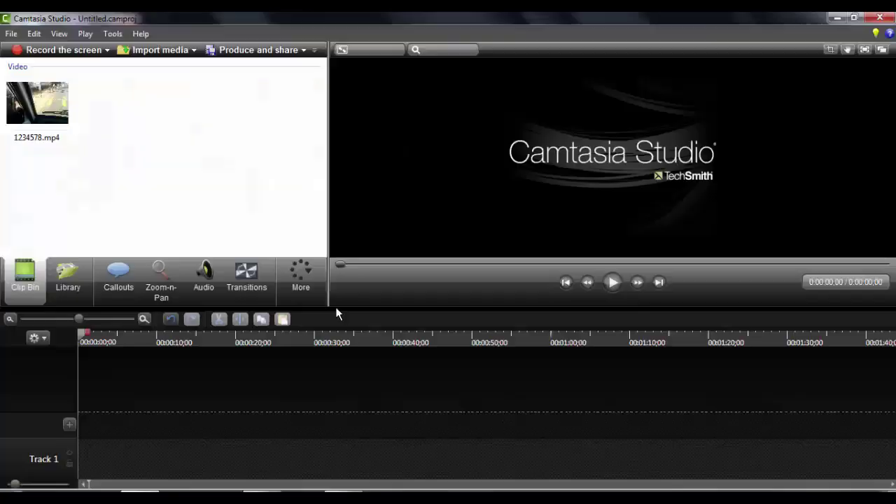
Switch to Camtasia Studio, try to import BIZZARE.mpg from Local Disk (D:) into the clip bin, and dismiss the message.
left_click(141, 50)
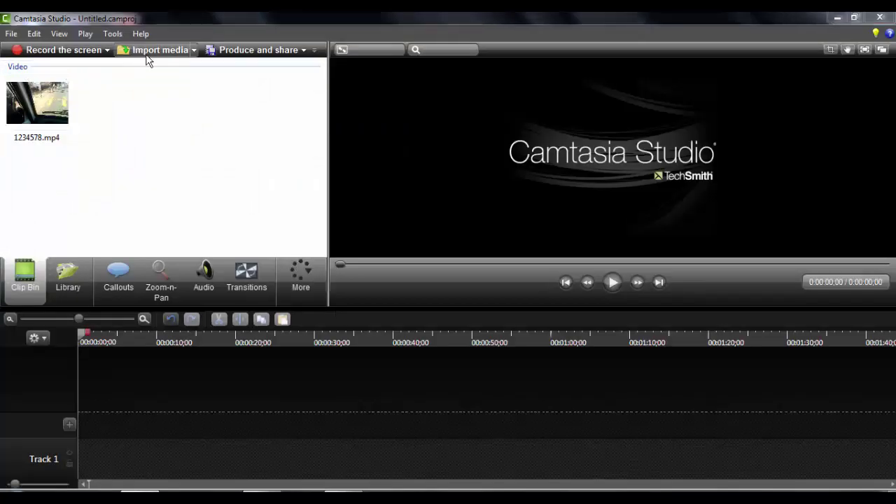
scroll(434, 238, "down", 1)
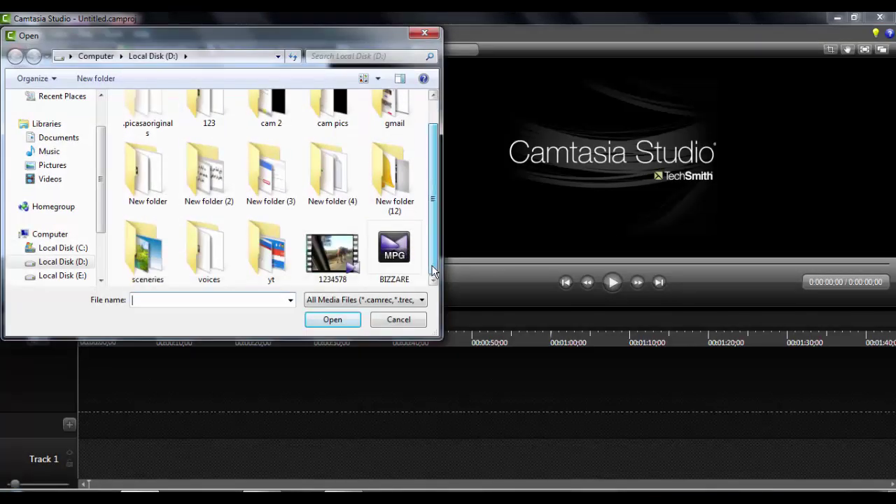
double_click(392, 249)
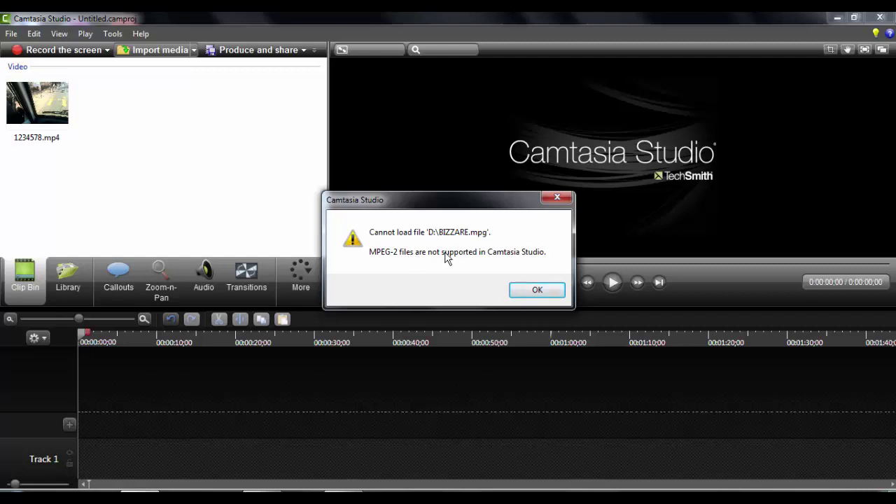
left_click(533, 291)
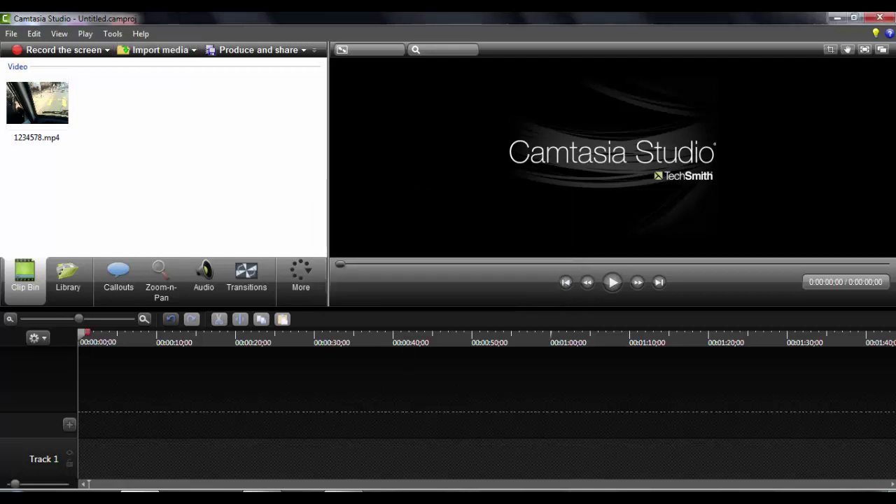